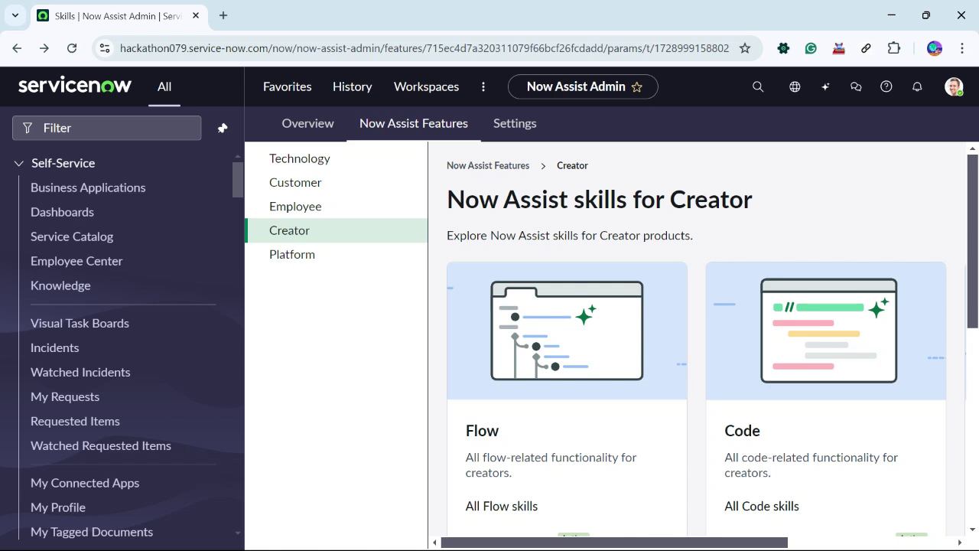
{"action": "scroll", "coordinate": [696, 345], "scroll_direction": "down", "scroll_amount": 2}
{"action": "scroll", "coordinate": [696, 344], "scroll_direction": "down", "scroll_amount": 1}
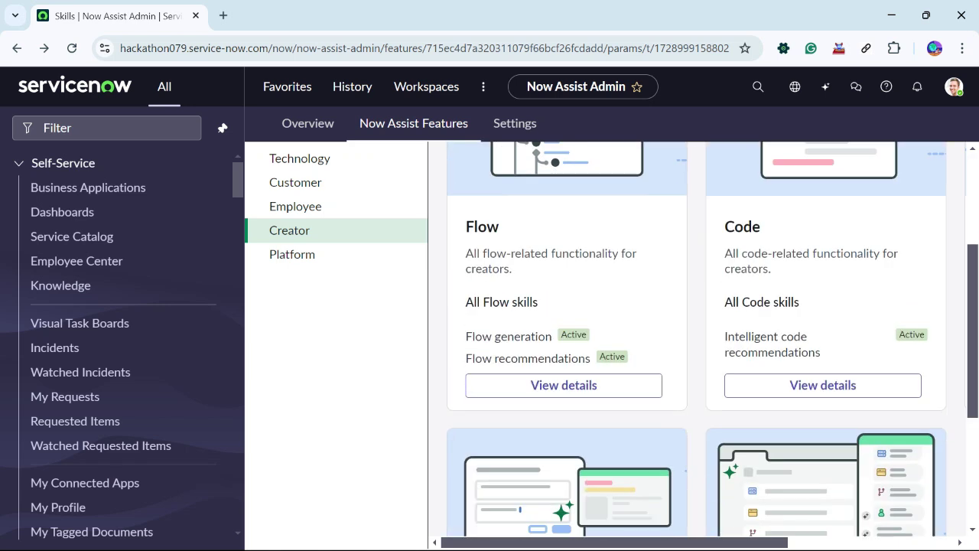
{"action": "left_click_drag", "start_coordinate": [466, 227], "coordinate": [499, 226]}
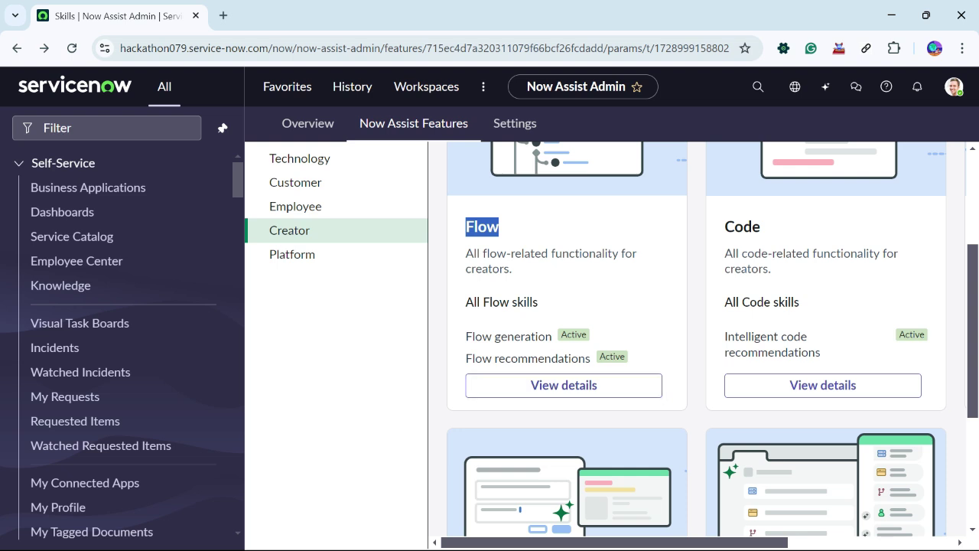
{"action": "scroll", "coordinate": [822, 283], "scroll_direction": "up", "scroll_amount": 1}
{"action": "scroll", "coordinate": [822, 283], "scroll_direction": "down", "scroll_amount": 2}
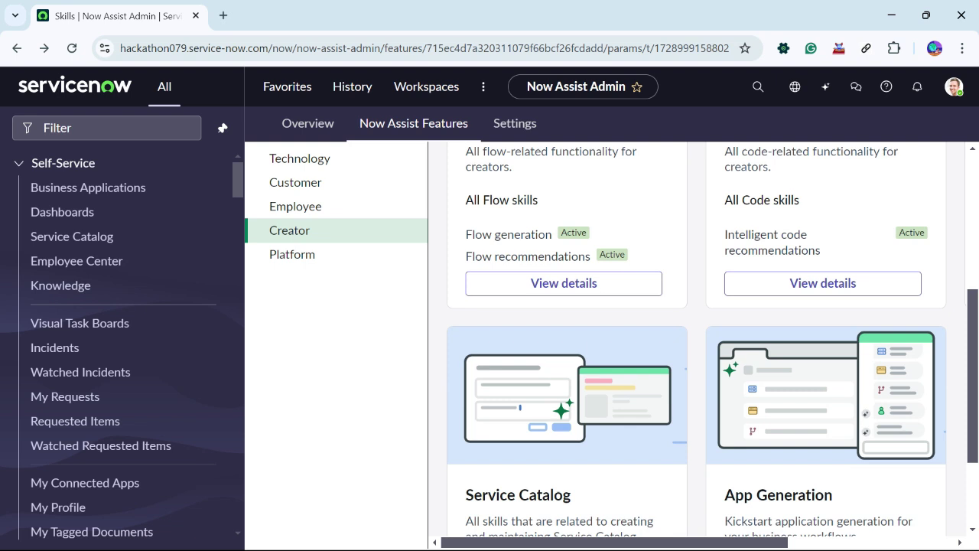
{"action": "scroll", "coordinate": [697, 344], "scroll_direction": "up", "scroll_amount": 1}
{"action": "double_click", "coordinate": [482, 226]}
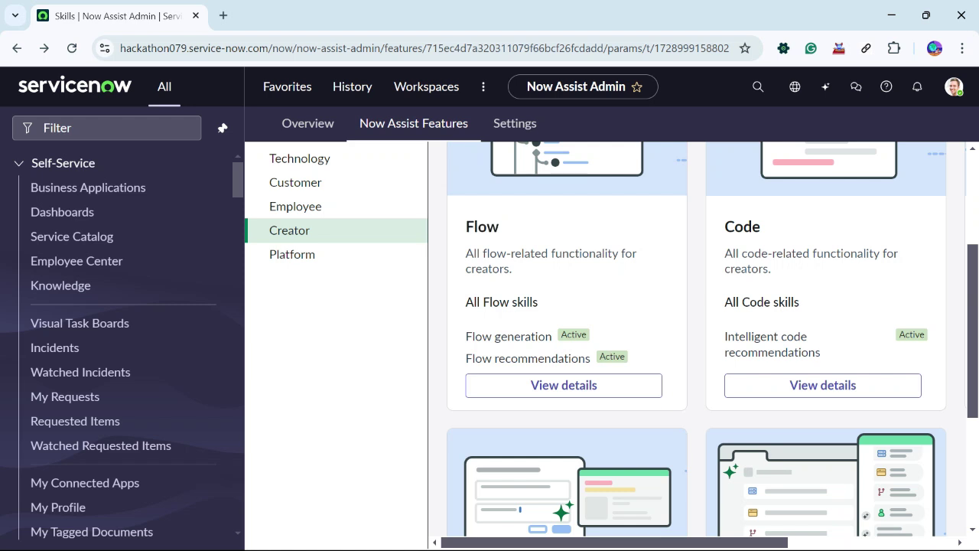
{"action": "scroll", "coordinate": [696, 337], "scroll_direction": "down", "scroll_amount": 1}
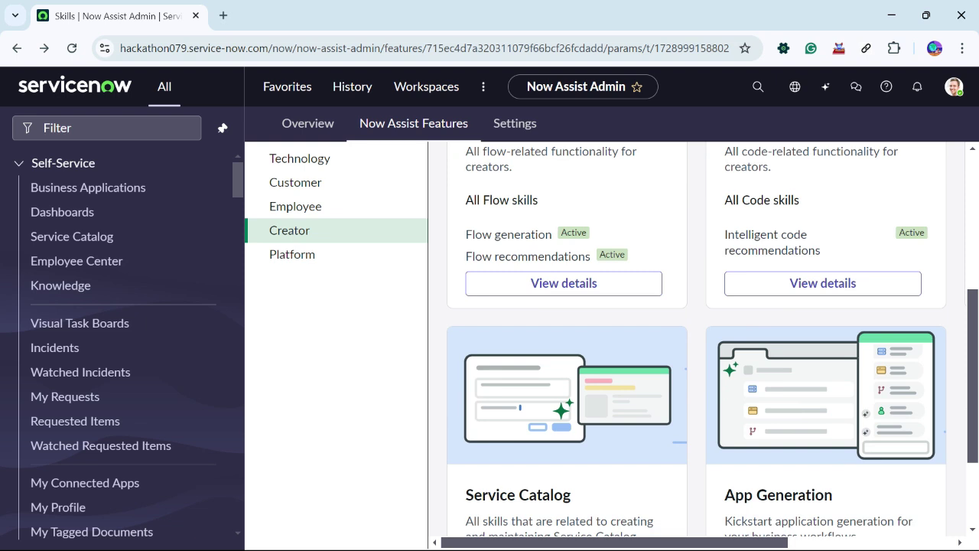
{"action": "scroll", "coordinate": [696, 336], "scroll_direction": "down", "scroll_amount": 2}
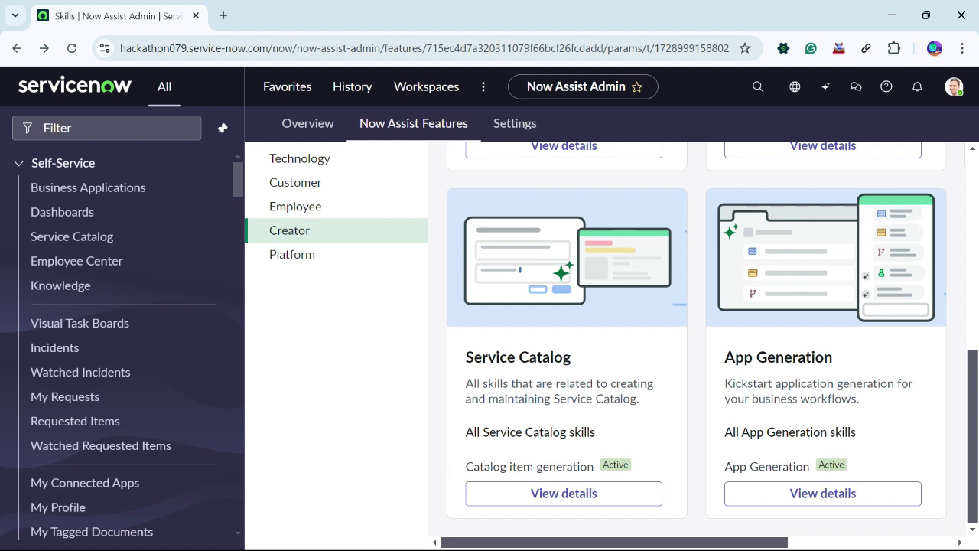
{"action": "left_click_drag", "start_coordinate": [465, 466], "coordinate": [587, 466]}
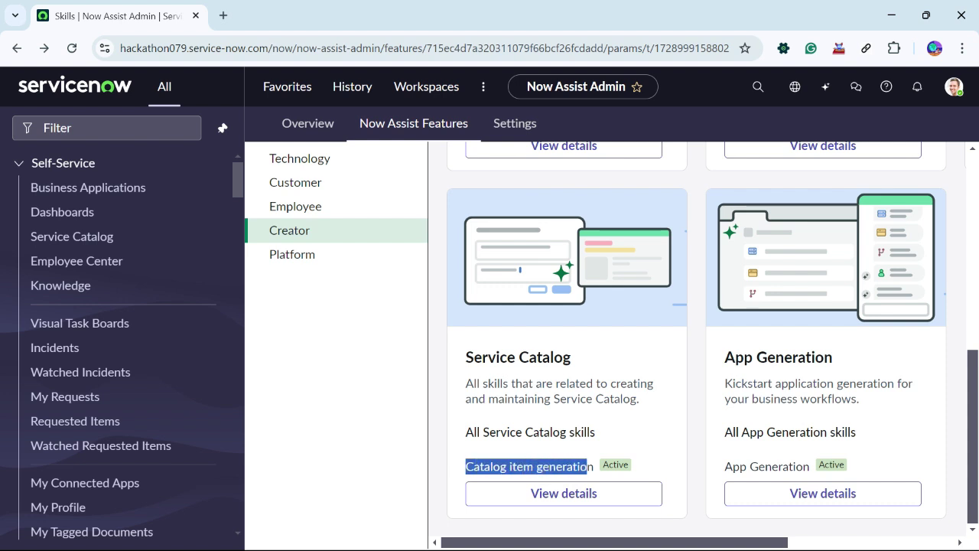
{"action": "left_click_drag", "start_coordinate": [724, 466], "coordinate": [809, 466]}
{"action": "left_click", "coordinate": [810, 466]}
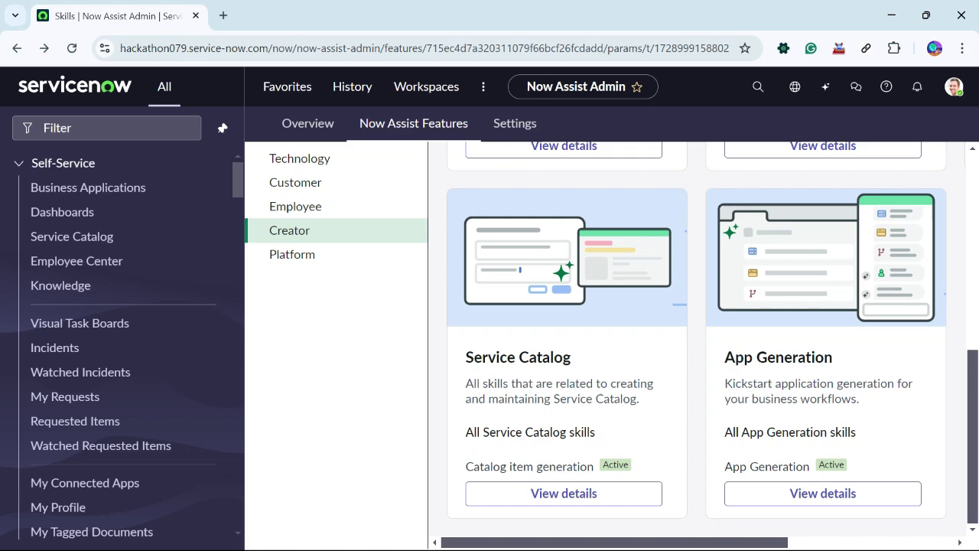
{"action": "scroll", "coordinate": [696, 339], "scroll_direction": "up", "scroll_amount": 5}
{"action": "scroll", "coordinate": [697, 339], "scroll_direction": "up", "scroll_amount": 3}
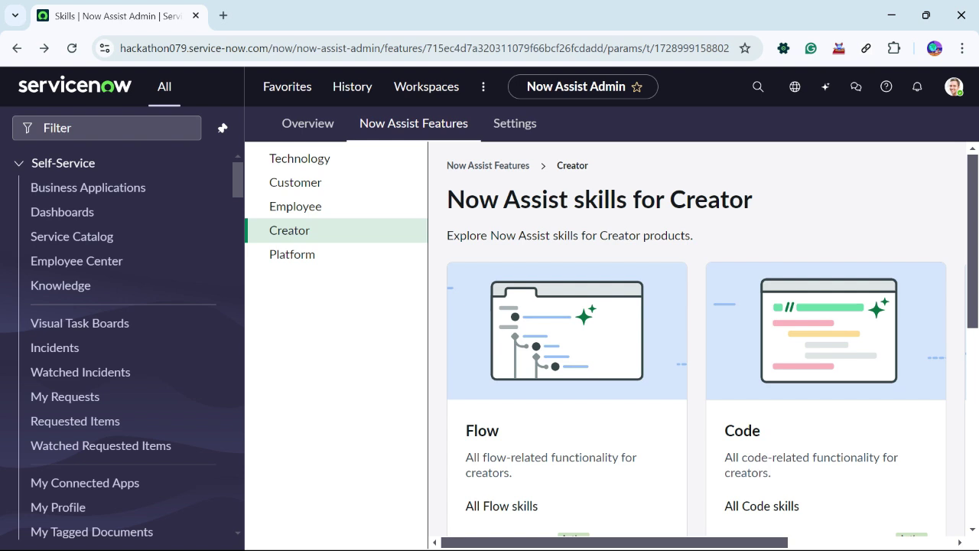
{"action": "scroll", "coordinate": [696, 344], "scroll_direction": "down", "scroll_amount": 1}
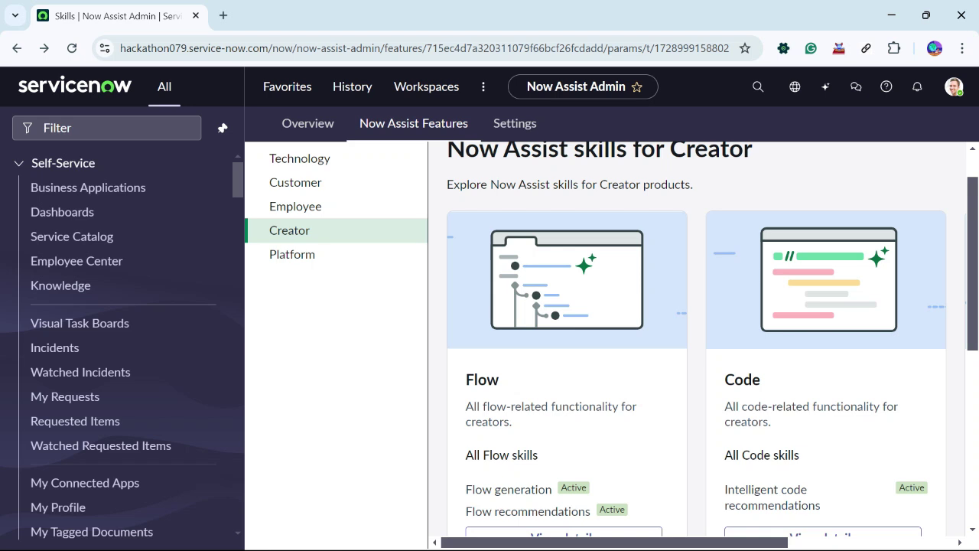
{"action": "scroll", "coordinate": [697, 344], "scroll_direction": "up", "scroll_amount": 1}
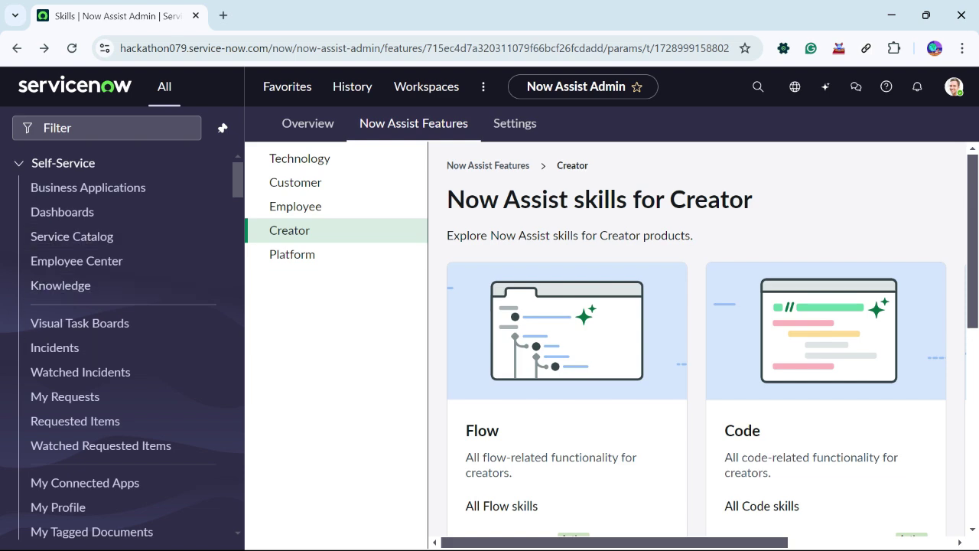
{"action": "scroll", "coordinate": [696, 340], "scroll_direction": "down", "scroll_amount": 4}
{"action": "scroll", "coordinate": [696, 340], "scroll_direction": "down", "scroll_amount": 3}
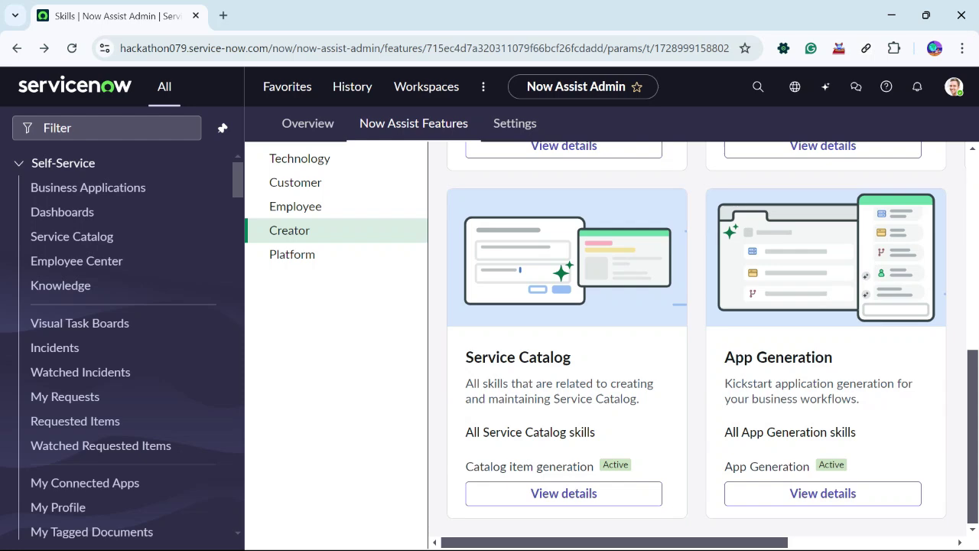
{"action": "scroll", "coordinate": [697, 340], "scroll_direction": "up", "scroll_amount": 5}
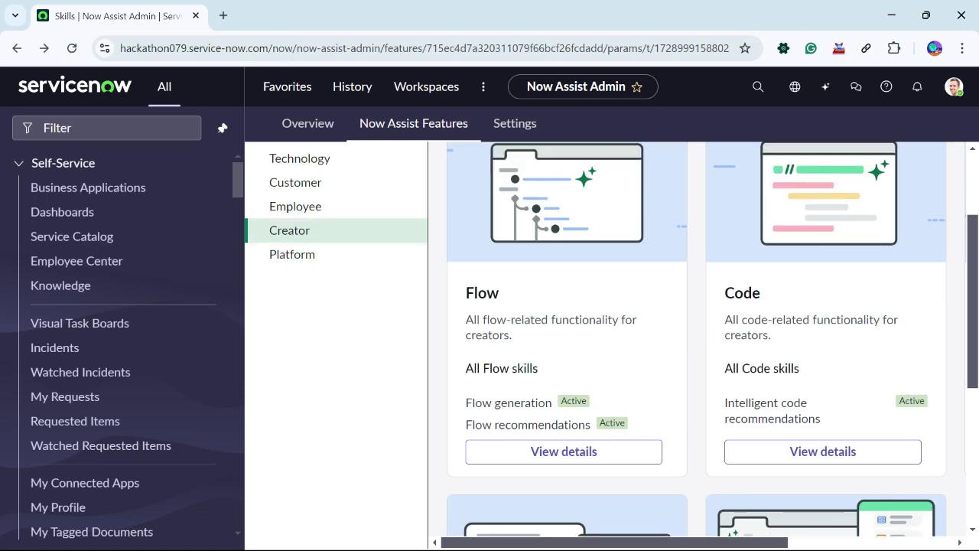
{"action": "scroll", "coordinate": [696, 340], "scroll_direction": "up", "scroll_amount": 2}
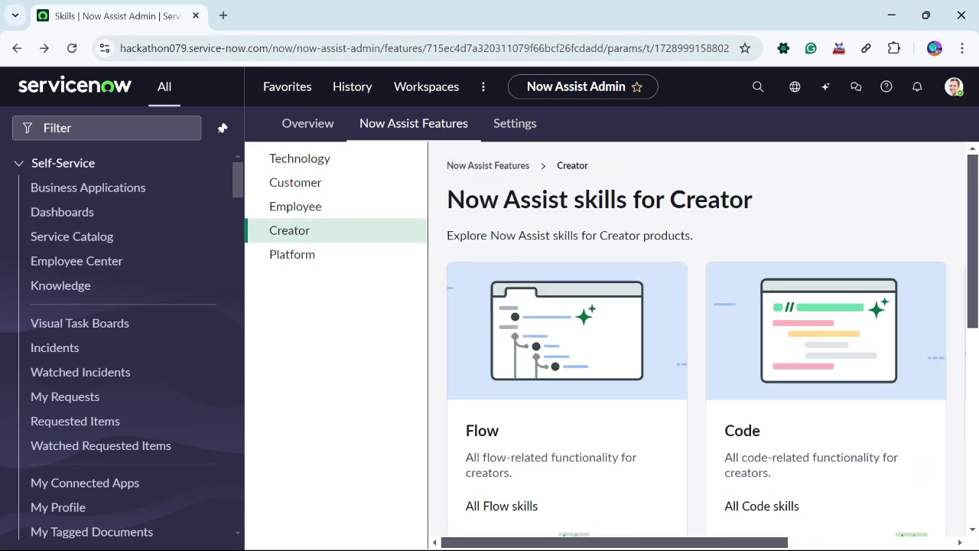
{"action": "scroll", "coordinate": [696, 340], "scroll_direction": "down", "scroll_amount": 1}
{"action": "scroll", "coordinate": [697, 340], "scroll_direction": "down", "scroll_amount": 2}
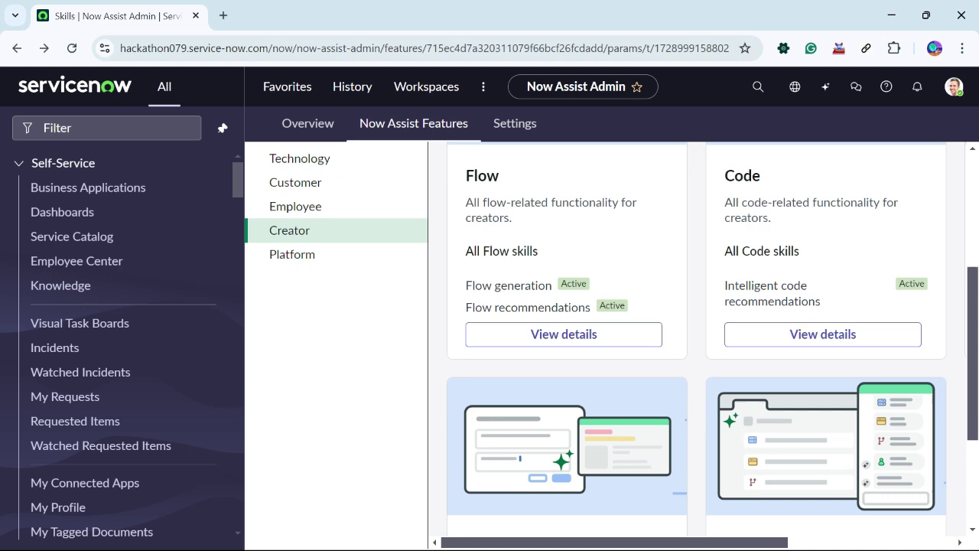
{"action": "scroll", "coordinate": [696, 340], "scroll_direction": "down", "scroll_amount": 2}
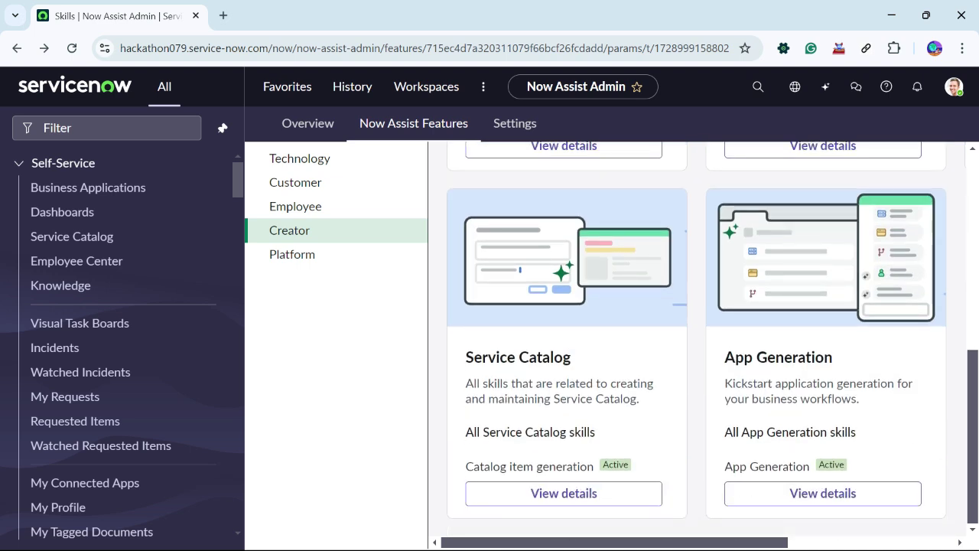
{"action": "scroll", "coordinate": [696, 341], "scroll_direction": "up", "scroll_amount": 1}
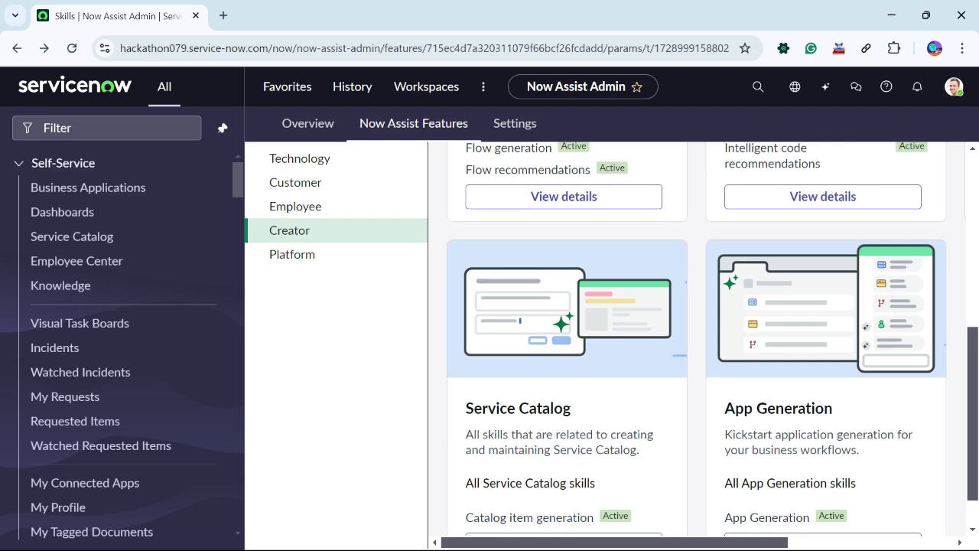
{"action": "scroll", "coordinate": [697, 341], "scroll_direction": "up", "scroll_amount": 2}
{"action": "scroll", "coordinate": [697, 341], "scroll_direction": "up", "scroll_amount": 3}
{"action": "scroll", "coordinate": [696, 340], "scroll_direction": "down", "scroll_amount": 3}
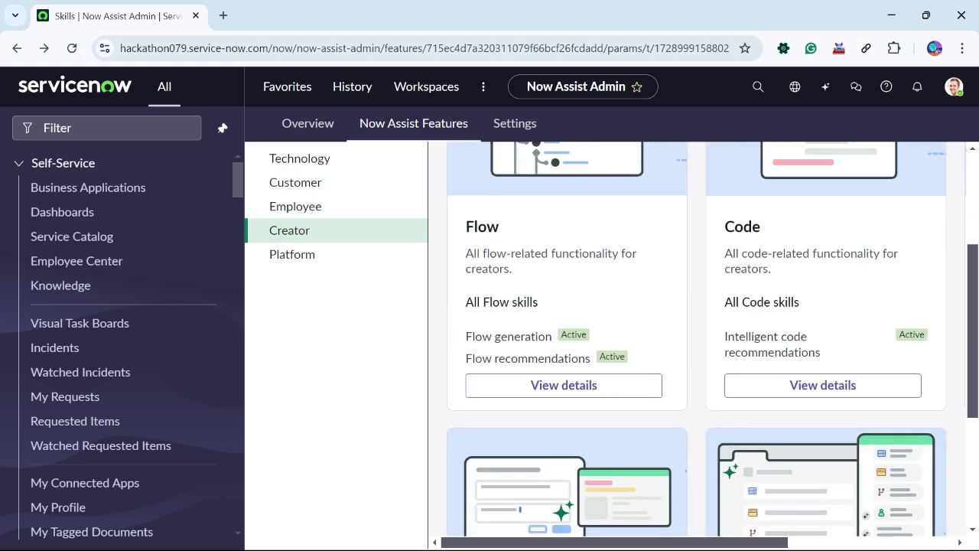
{"action": "scroll", "coordinate": [696, 340], "scroll_direction": "down", "scroll_amount": 3}
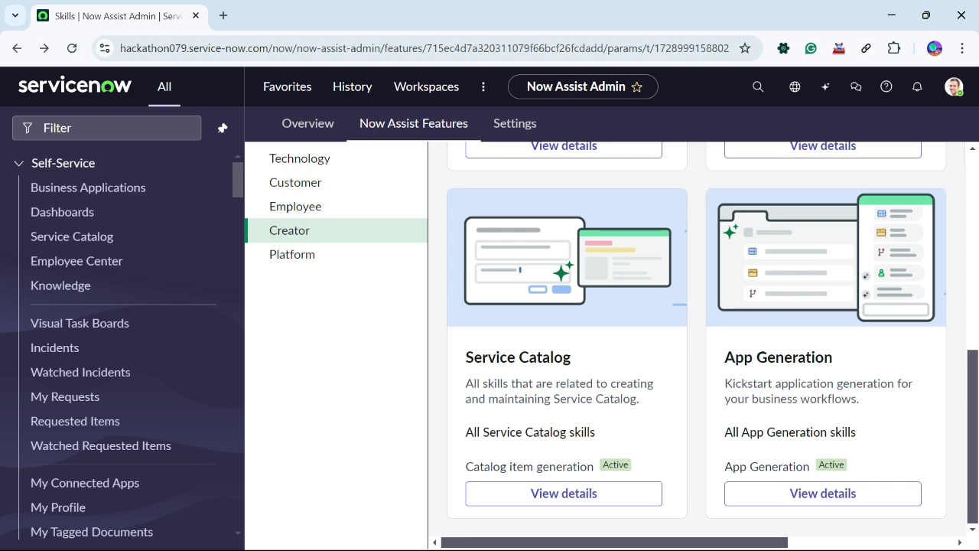
{"action": "scroll", "coordinate": [696, 340], "scroll_direction": "up", "scroll_amount": 4}
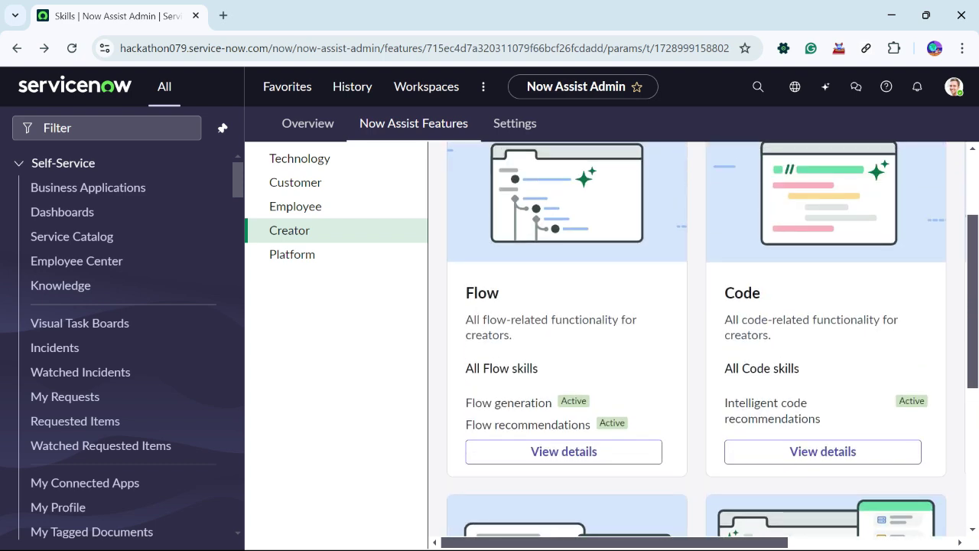
{"action": "scroll", "coordinate": [697, 340], "scroll_direction": "up", "scroll_amount": 2}
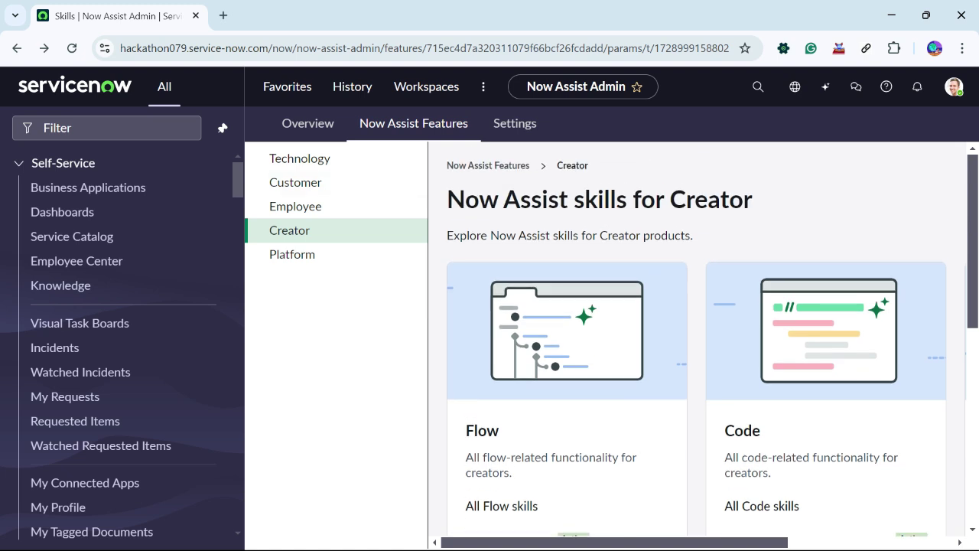
Filter the navigator for 'now assist' and open the Now Assist Admin overview
{"action": "left_click", "coordinate": [106, 128]}
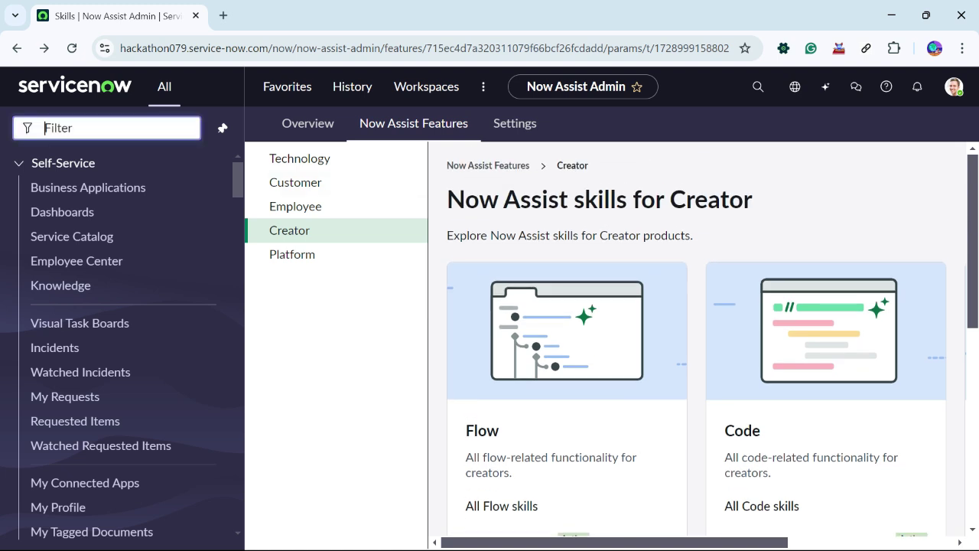
{"action": "type", "text": "now assis"}
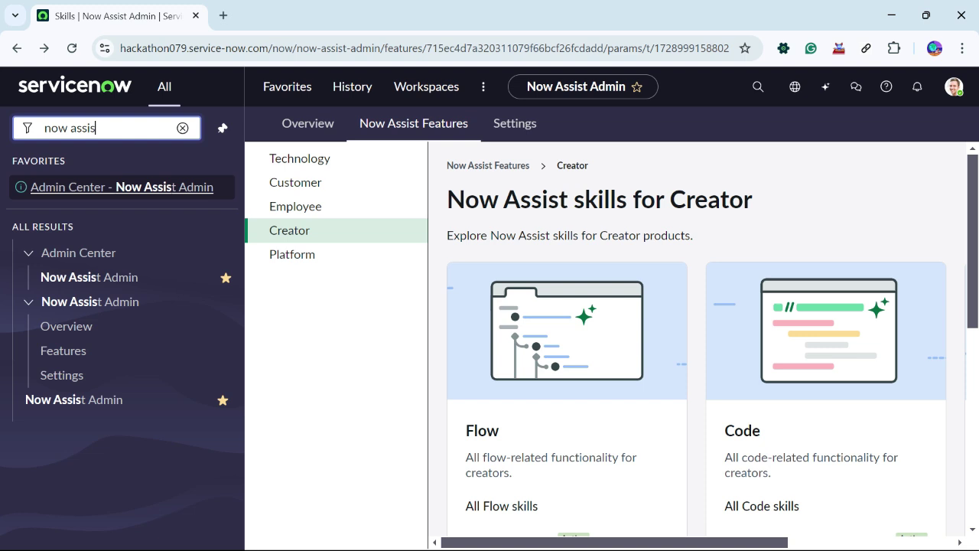
{"action": "type", "text": "t"}
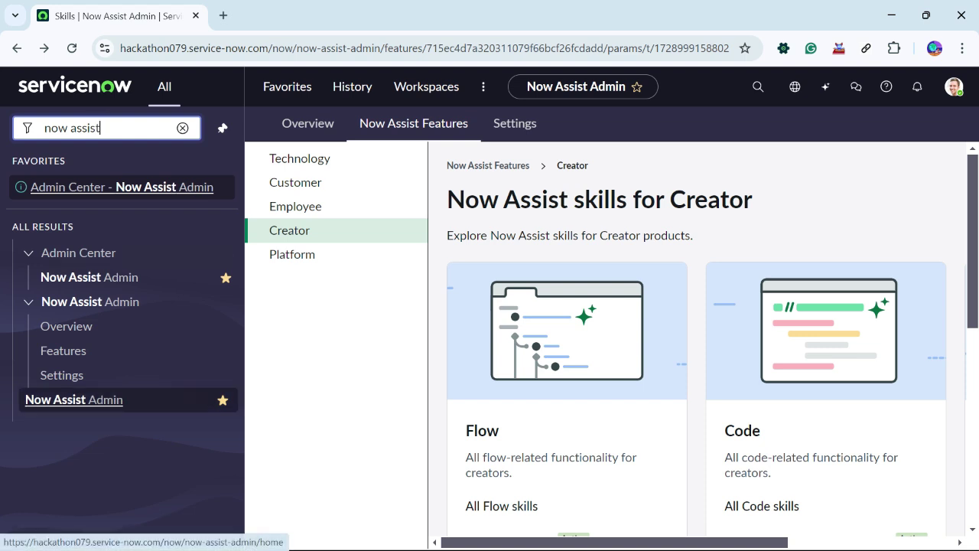
{"action": "left_click", "coordinate": [73, 399]}
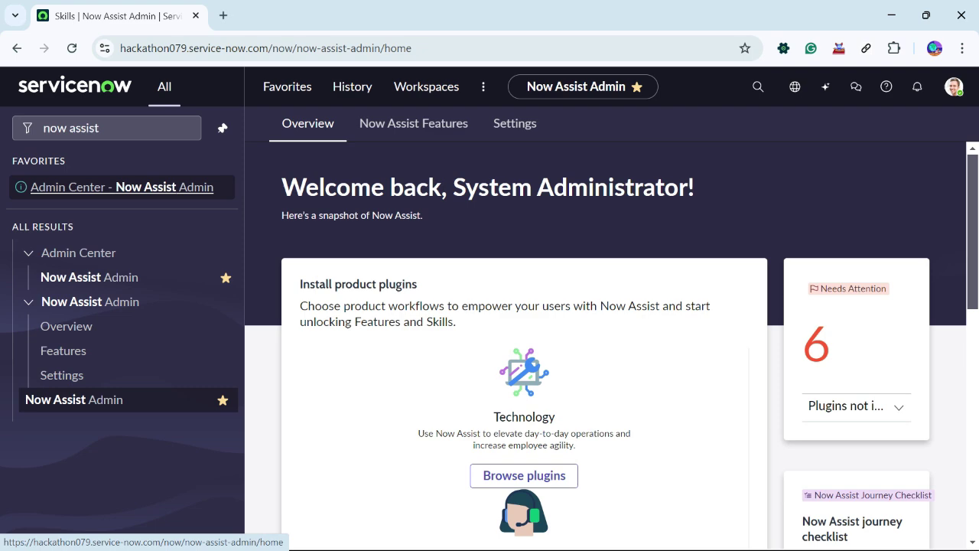
Browse the Overview page, then go to Now Assist Features, showing Technology ITSM skills
{"action": "scroll", "coordinate": [604, 345], "scroll_direction": "down", "scroll_amount": 5}
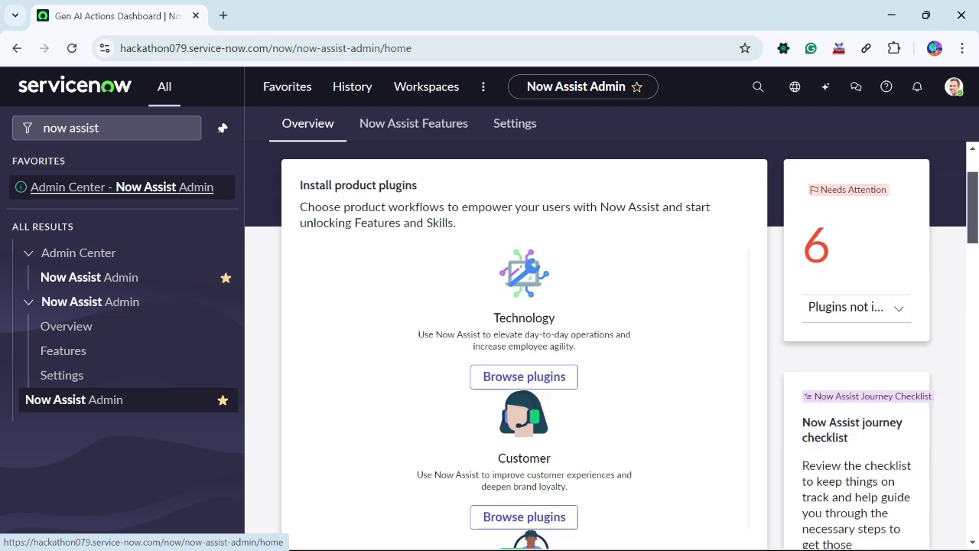
{"action": "scroll", "coordinate": [604, 344], "scroll_direction": "up", "scroll_amount": 3}
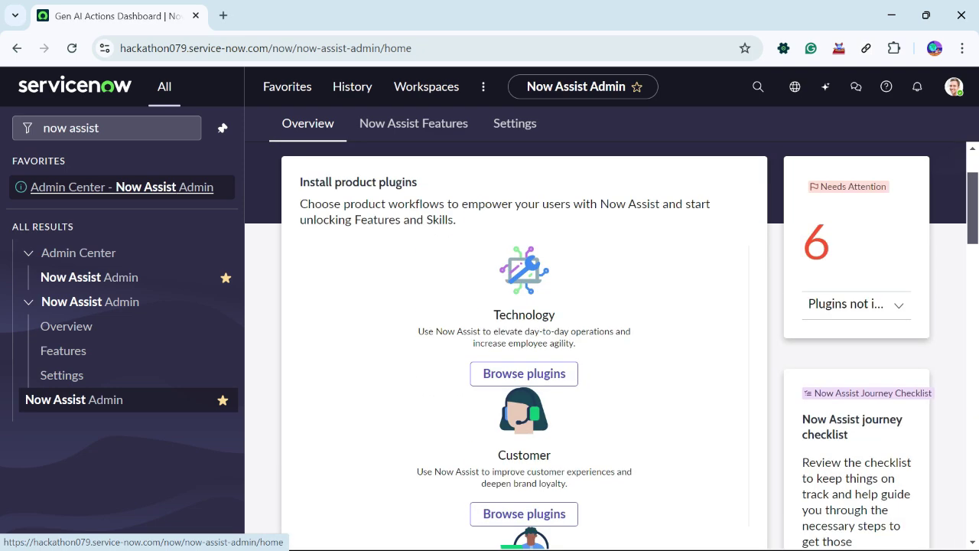
{"action": "scroll", "coordinate": [604, 344], "scroll_direction": "up", "scroll_amount": 2}
{"action": "scroll", "coordinate": [604, 344], "scroll_direction": "down", "scroll_amount": 1}
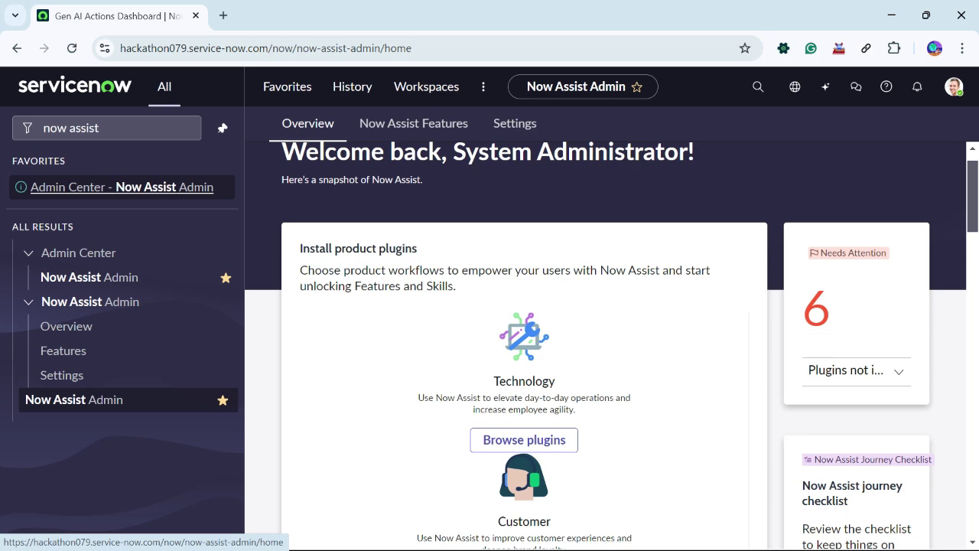
{"action": "scroll", "coordinate": [605, 344], "scroll_direction": "down", "scroll_amount": 4}
{"action": "scroll", "coordinate": [605, 345], "scroll_direction": "down", "scroll_amount": 4}
{"action": "scroll", "coordinate": [605, 344], "scroll_direction": "down", "scroll_amount": 4}
{"action": "scroll", "coordinate": [612, 344], "scroll_direction": "up", "scroll_amount": 10}
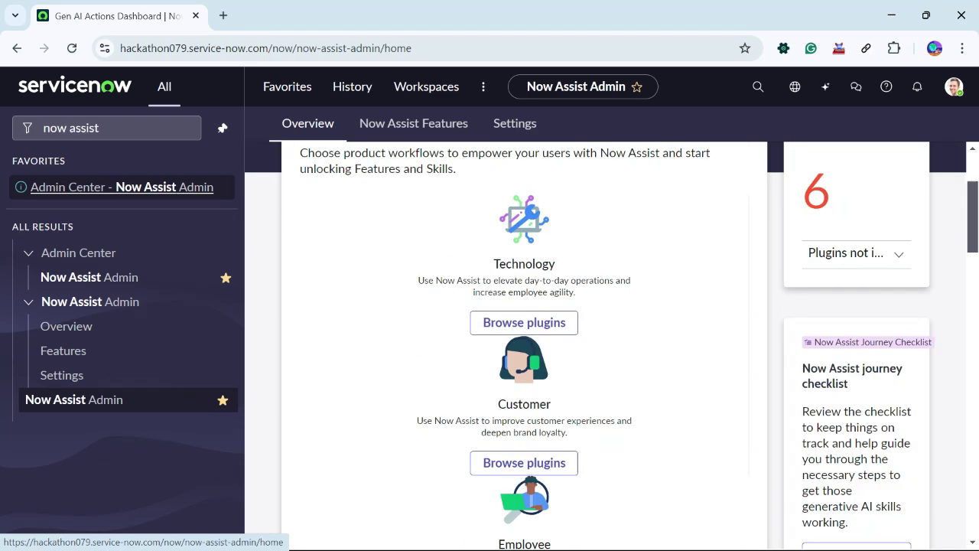
{"action": "left_click", "coordinate": [413, 123]}
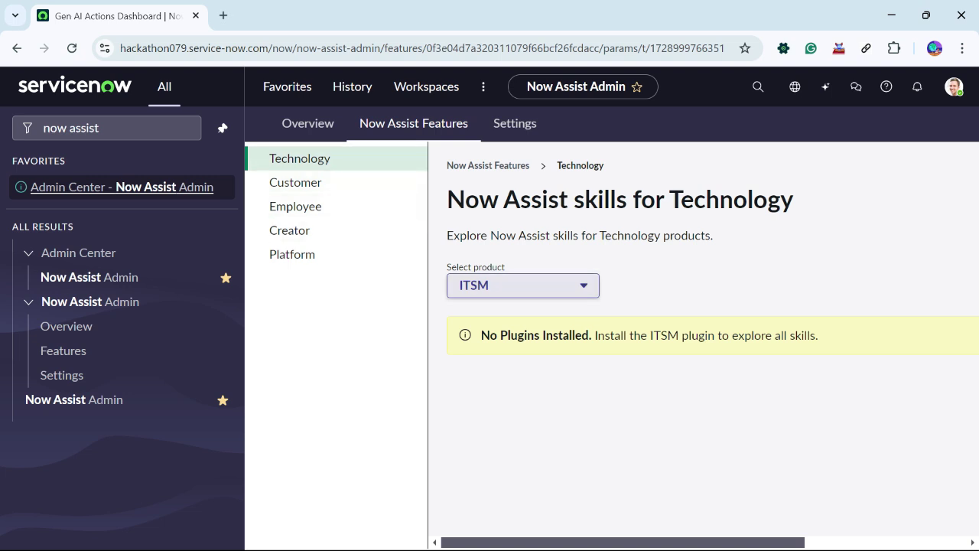
Check the Technology product list, then view Customer skills and move to FSM
{"action": "left_click", "coordinate": [523, 285]}
{"action": "key", "text": "Down"}
{"action": "key", "text": "Down"}
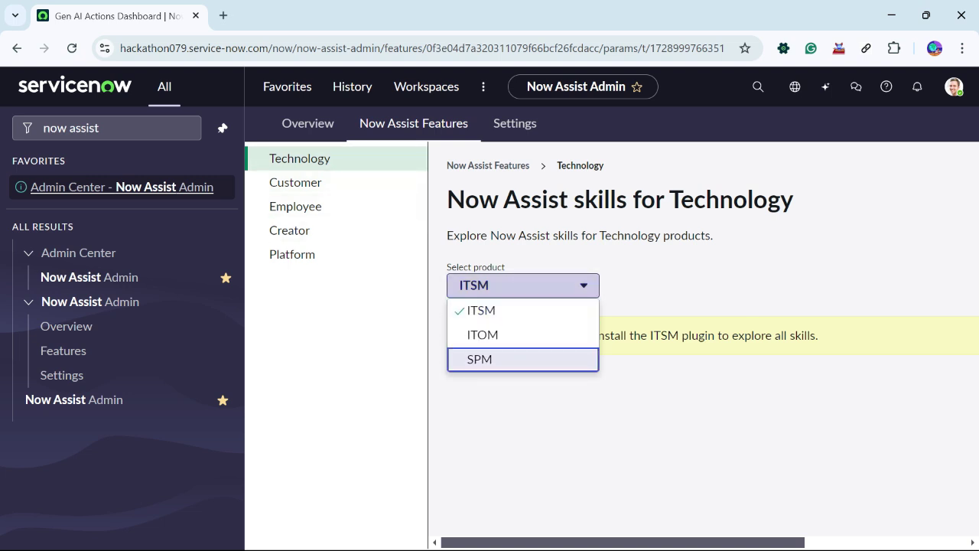
{"action": "key", "text": "shift+Tab"}
{"action": "key", "text": "Return"}
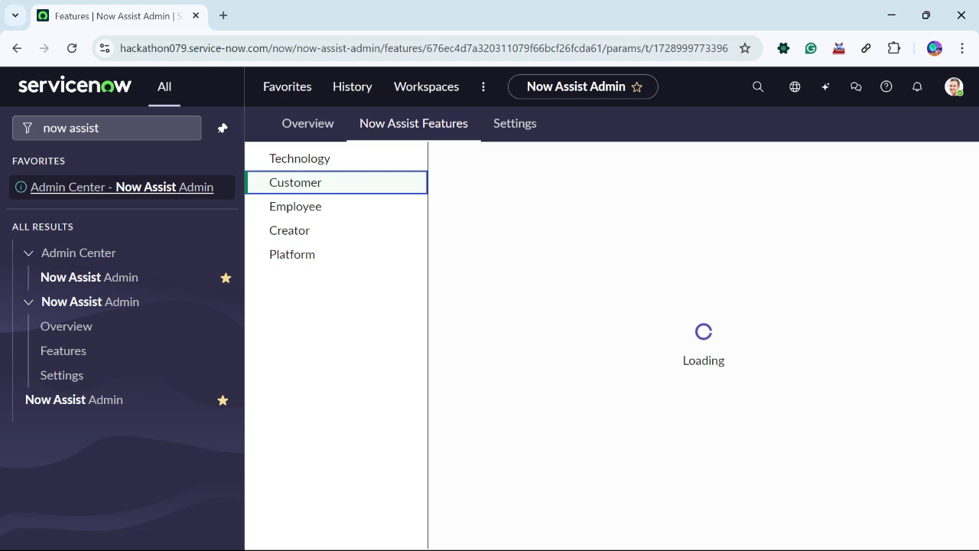
{"action": "key", "text": "Tab"}
{"action": "key", "text": "Return"}
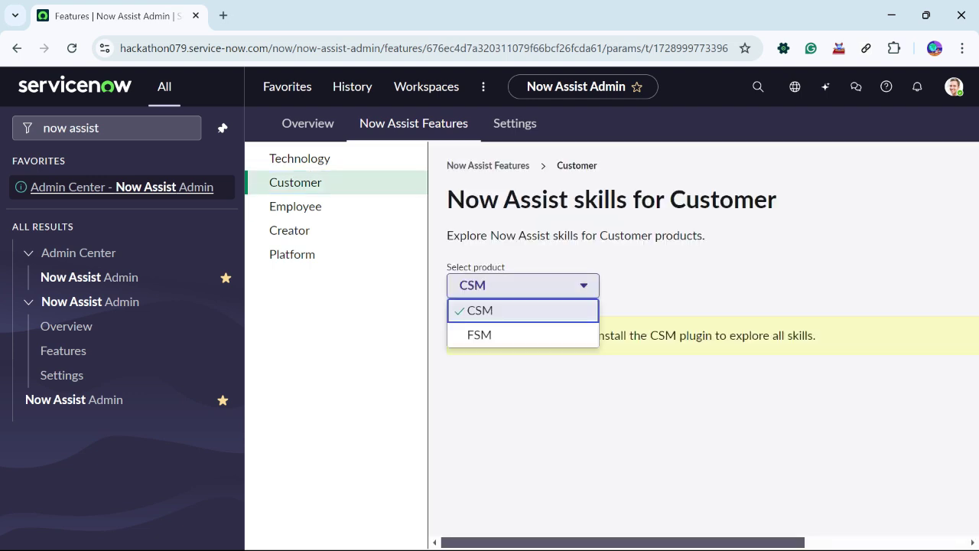
{"action": "key", "text": "Down"}
View the Employee skill products, then switch to the Platform skill category
{"action": "key", "text": "Return"}
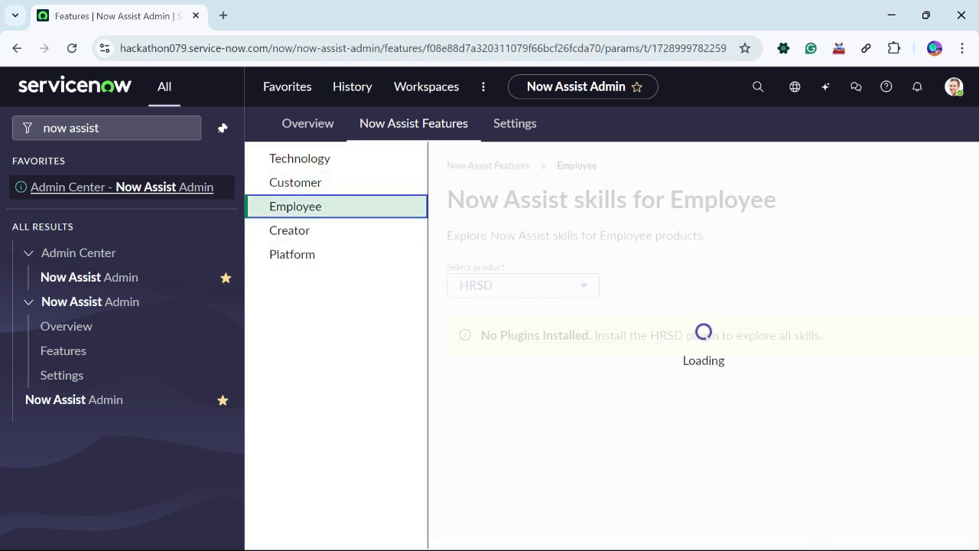
{"action": "key", "text": "Tab"}
{"action": "key", "text": "Return"}
{"action": "key", "text": "shift+Tab"}
{"action": "key", "text": "Down"}
{"action": "key", "text": "Down"}
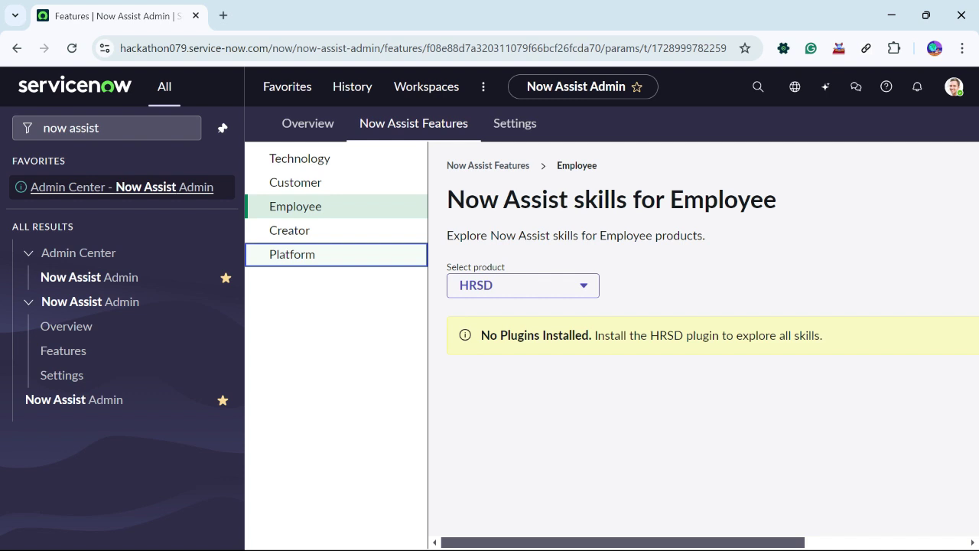
{"action": "key", "text": "Return"}
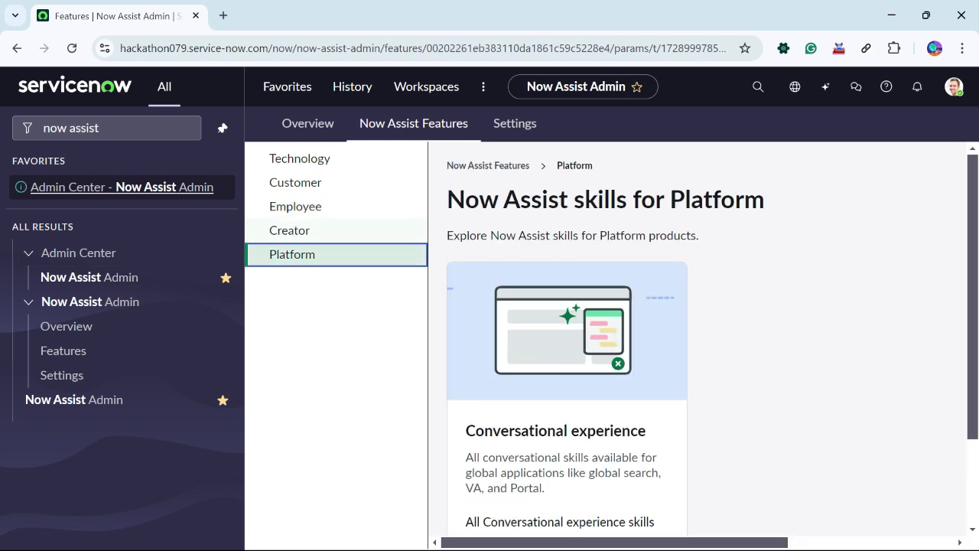
Switch to the Creator skill category and scroll through its skill cards
{"action": "key", "text": "Up"}
{"action": "key", "text": "Return"}
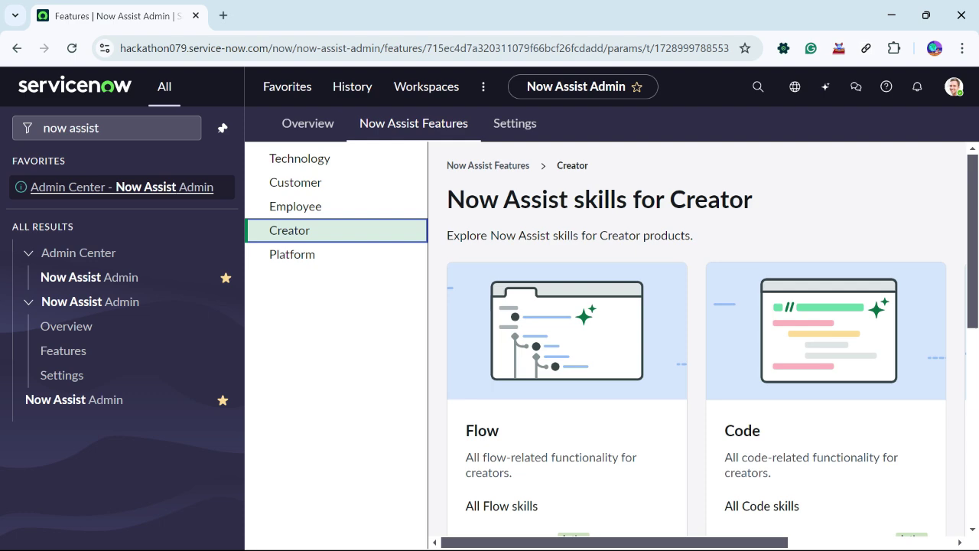
{"action": "key", "text": "Tab"}
{"action": "scroll", "coordinate": [696, 344], "scroll_direction": "down", "scroll_amount": 3}
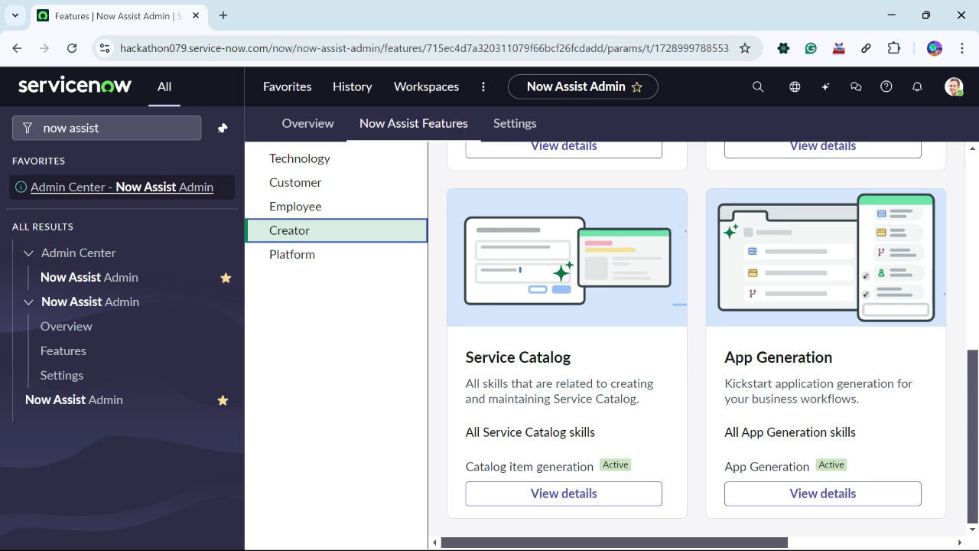
{"action": "scroll", "coordinate": [696, 345], "scroll_direction": "up", "scroll_amount": 5}
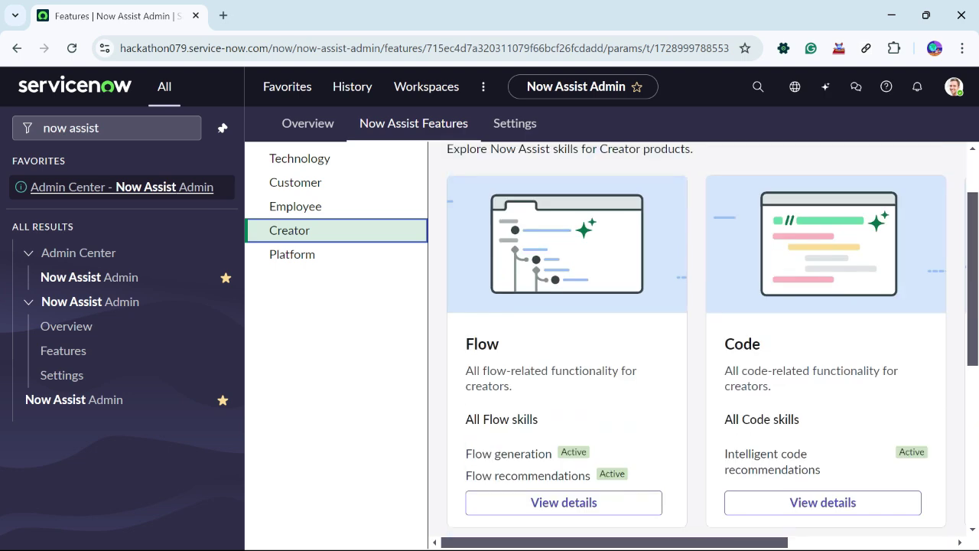
Open Now Assist Settings, reload the Plugins list and scroll through it
{"action": "left_click", "coordinate": [515, 123]}
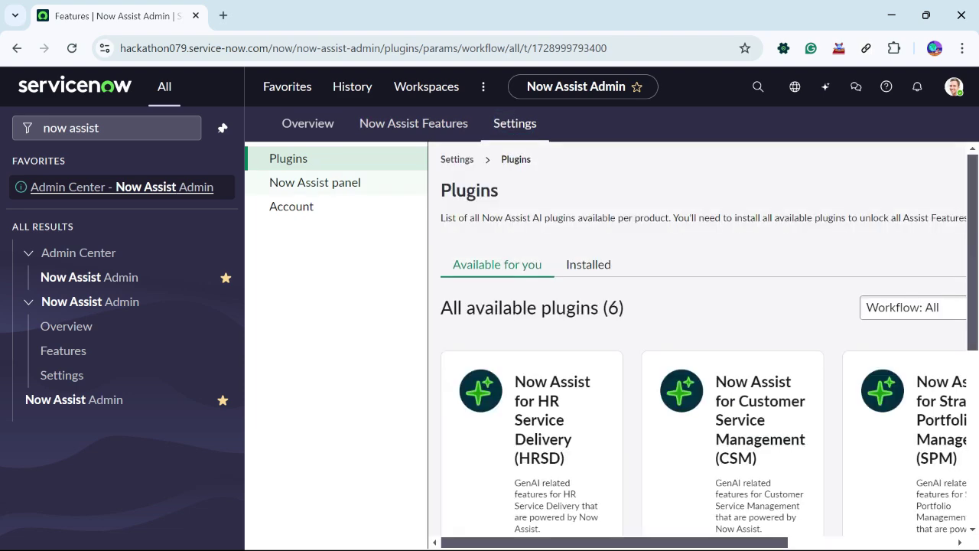
{"action": "left_click", "coordinate": [288, 158]}
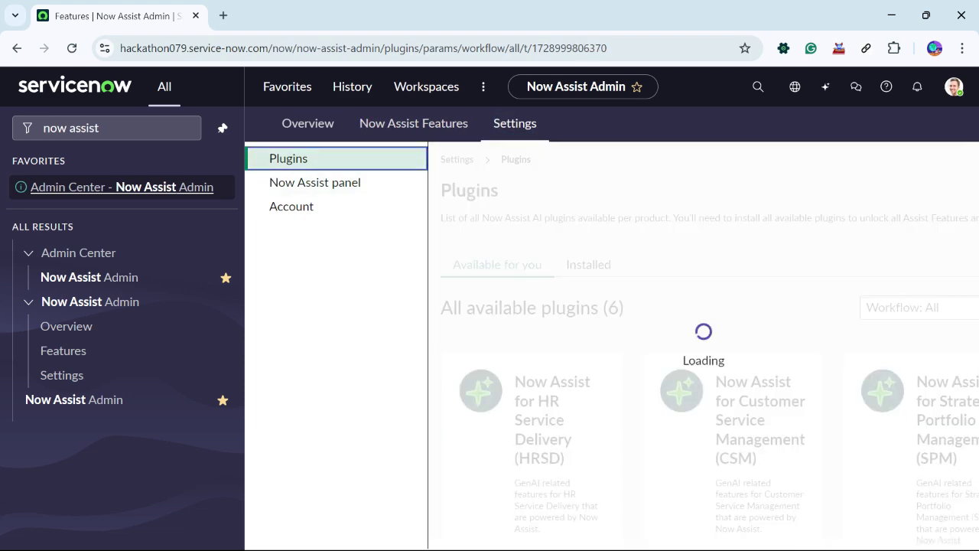
{"action": "scroll", "coordinate": [703, 344], "scroll_direction": "down", "scroll_amount": 3}
{"action": "scroll", "coordinate": [704, 344], "scroll_direction": "down", "scroll_amount": 1}
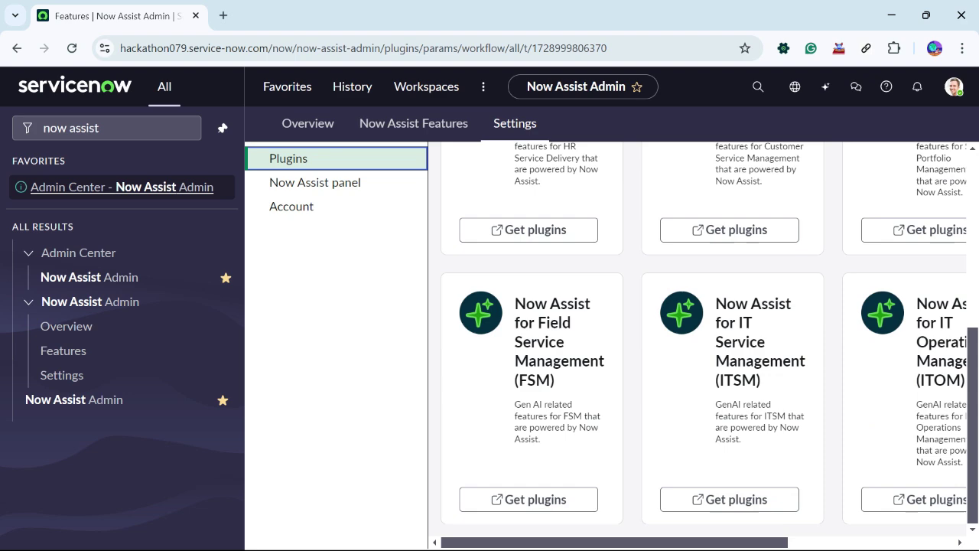
{"action": "scroll", "coordinate": [703, 344], "scroll_direction": "up", "scroll_amount": 1}
{"action": "scroll", "coordinate": [703, 345], "scroll_direction": "up", "scroll_amount": 3}
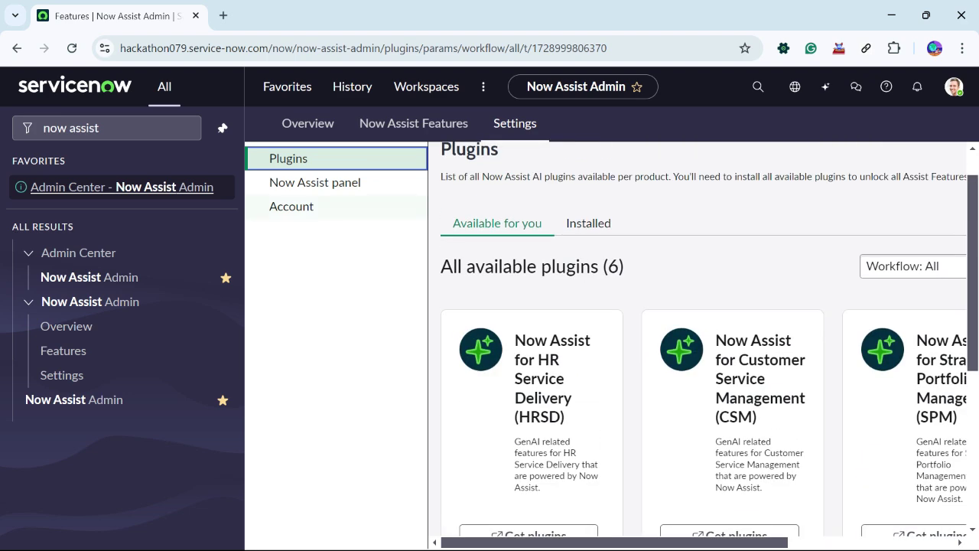
Review the Now Assist panel settings, included in license and turned on
{"action": "left_click", "coordinate": [315, 182]}
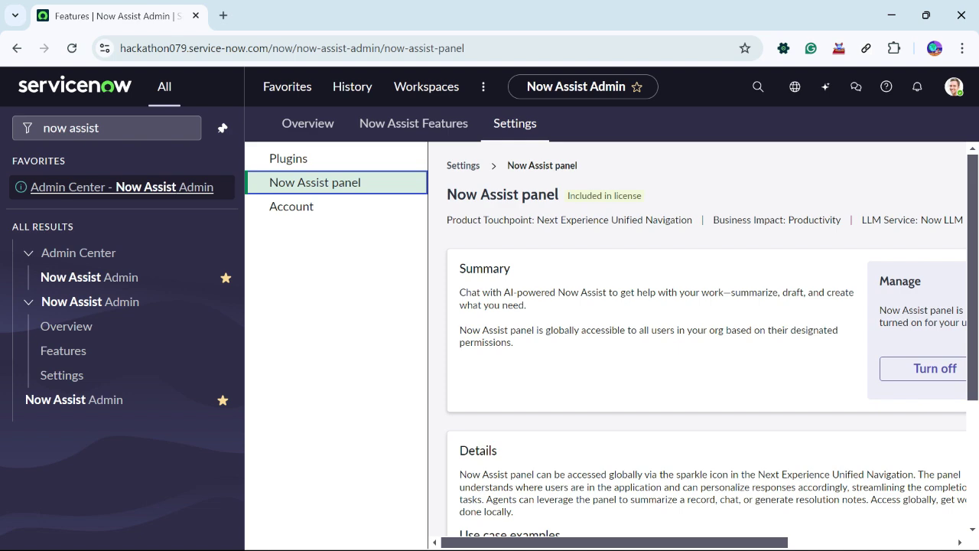
{"action": "scroll", "coordinate": [697, 345], "scroll_direction": "right", "scroll_amount": 3}
{"action": "scroll", "coordinate": [697, 344], "scroll_direction": "left", "scroll_amount": 4}
{"action": "scroll", "coordinate": [697, 345], "scroll_direction": "down", "scroll_amount": 1}
{"action": "scroll", "coordinate": [696, 345], "scroll_direction": "down", "scroll_amount": 1}
{"action": "scroll", "coordinate": [696, 344], "scroll_direction": "up", "scroll_amount": 2}
{"action": "scroll", "coordinate": [696, 345], "scroll_direction": "right", "scroll_amount": 3}
{"action": "scroll", "coordinate": [696, 344], "scroll_direction": "left", "scroll_amount": 3}
{"action": "scroll", "coordinate": [696, 344], "scroll_direction": "right", "scroll_amount": 5}
{"action": "scroll", "coordinate": [696, 345], "scroll_direction": "left", "scroll_amount": 5}
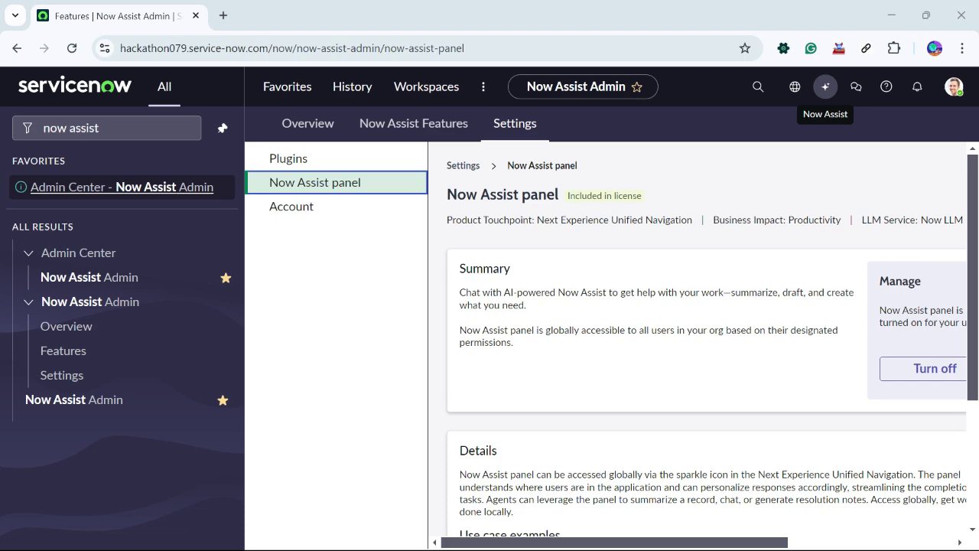
Reset the Now Assist chat conversation from its ⋮ menu, then close the panel with Esc
{"action": "left_click", "coordinate": [826, 86]}
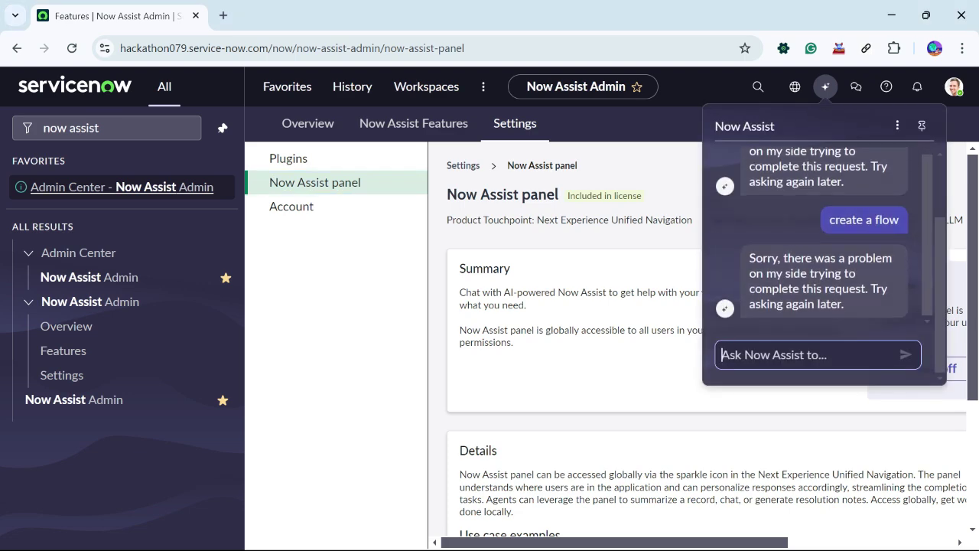
{"action": "left_click", "coordinate": [898, 124]}
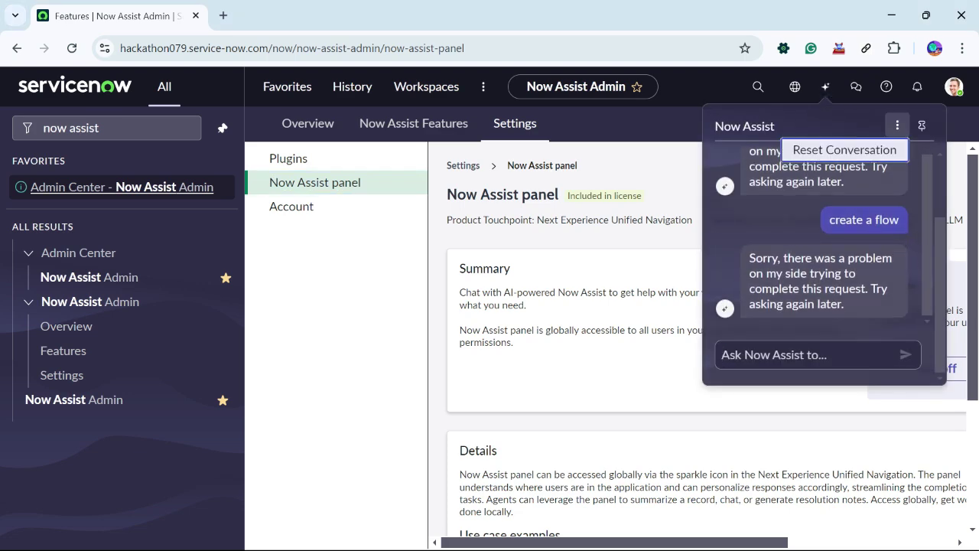
{"action": "left_click", "coordinate": [845, 150]}
{"action": "left_click", "coordinate": [603, 365]}
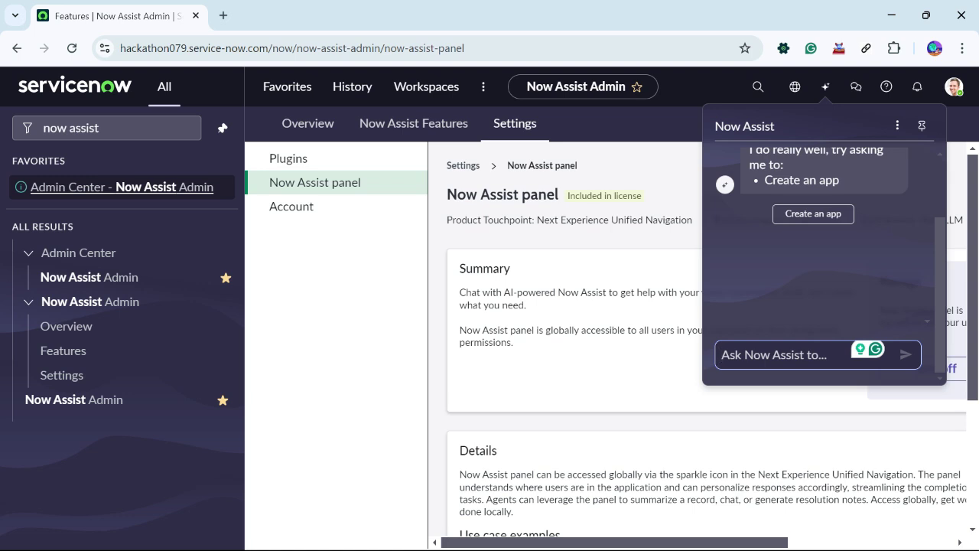
{"action": "key", "text": "Escape"}
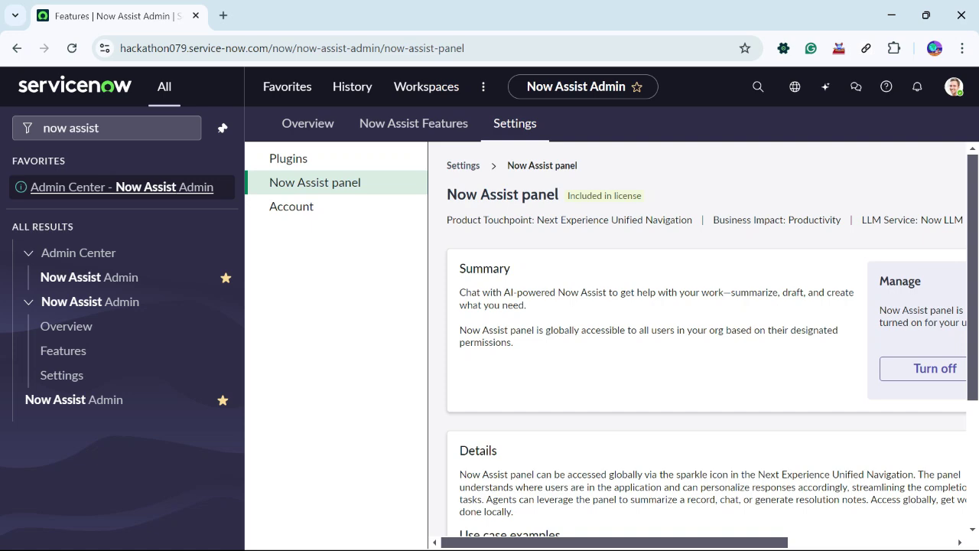
Open Creator under Now Assist Features and scroll its Flow, Code, Service Catalog and App Generation cards
{"action": "left_click", "coordinate": [413, 123]}
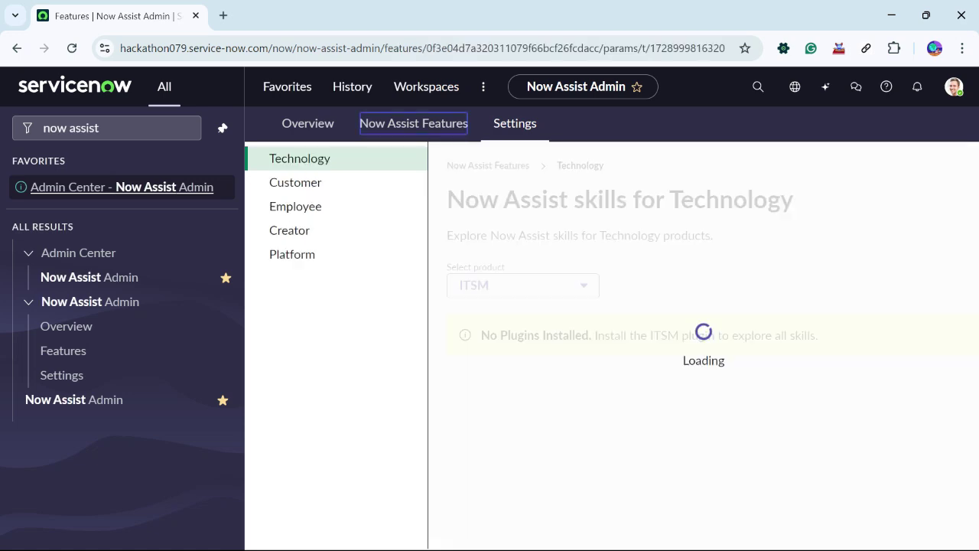
{"action": "left_click", "coordinate": [308, 123]}
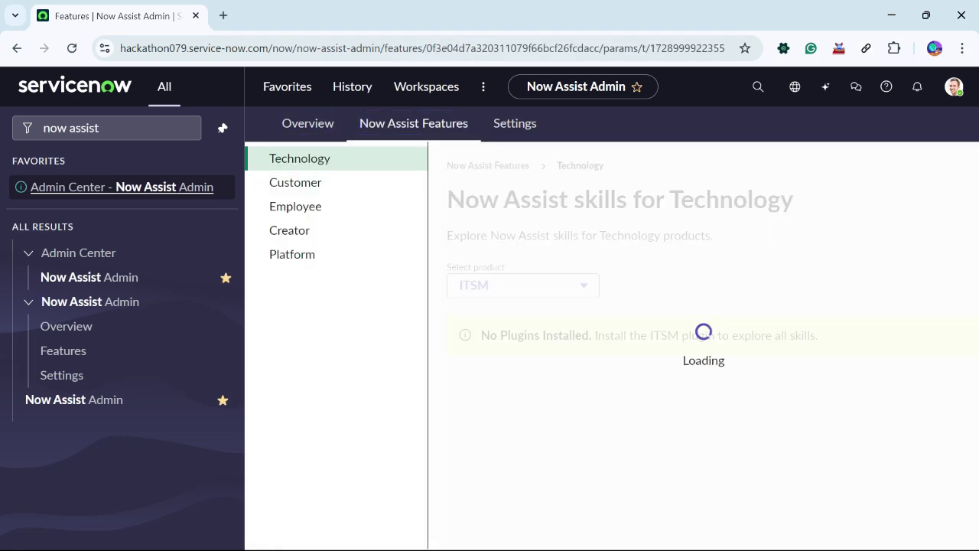
{"action": "left_click", "coordinate": [289, 230]}
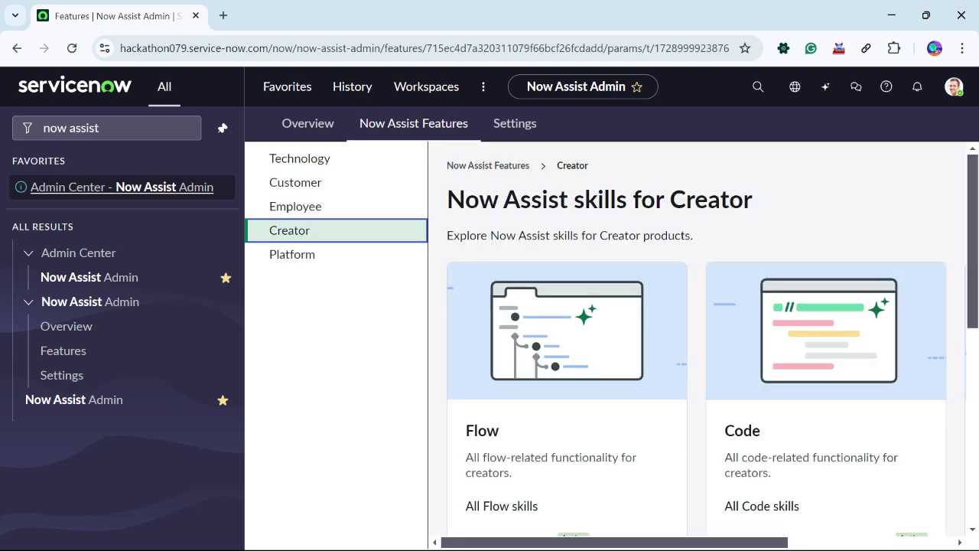
{"action": "scroll", "coordinate": [696, 336], "scroll_direction": "down", "scroll_amount": 2}
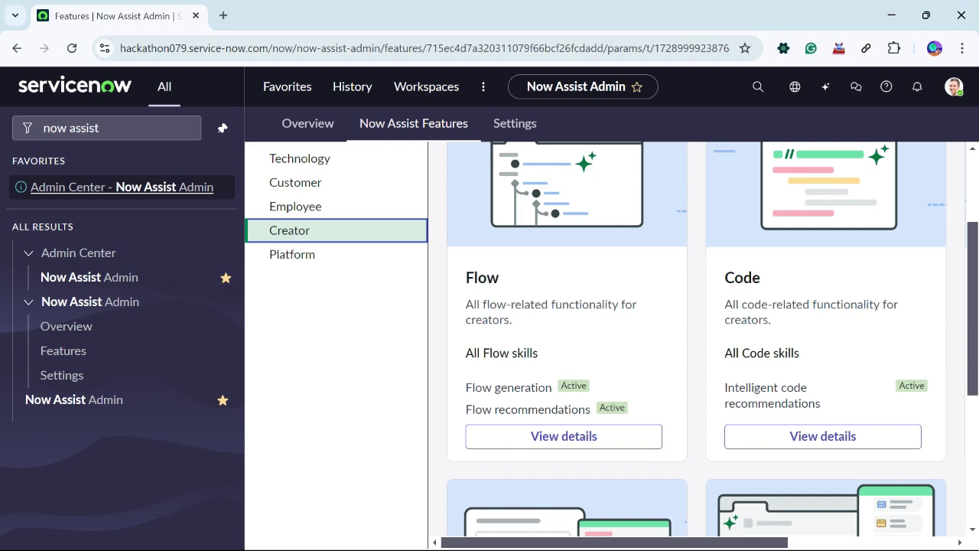
{"action": "scroll", "coordinate": [697, 340], "scroll_direction": "down", "scroll_amount": 1}
{"action": "scroll", "coordinate": [696, 340], "scroll_direction": "down", "scroll_amount": 2}
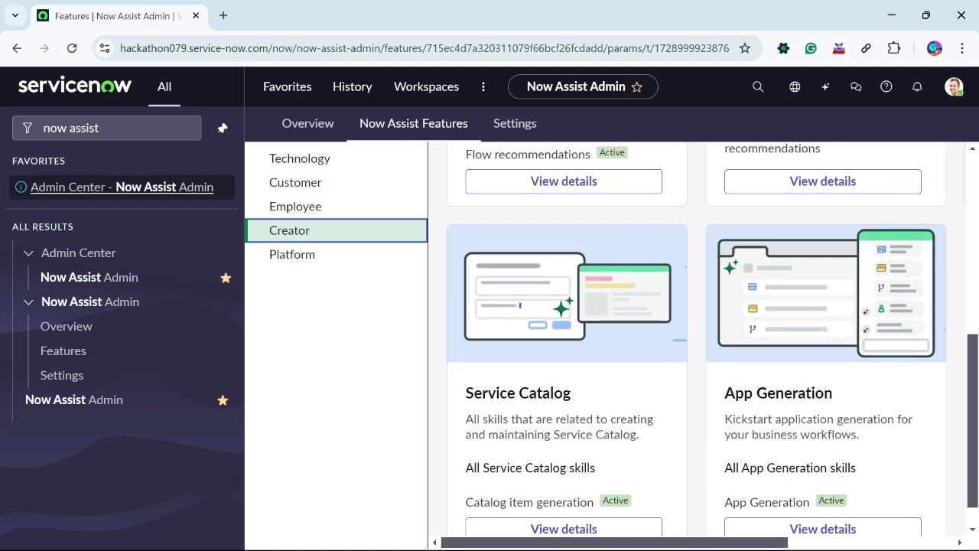
{"action": "scroll", "coordinate": [696, 341], "scroll_direction": "up", "scroll_amount": 3}
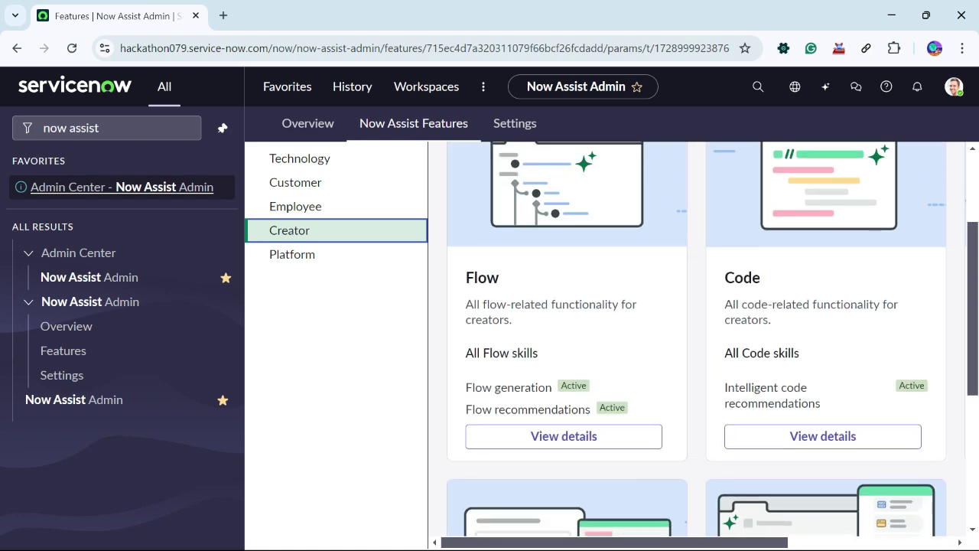